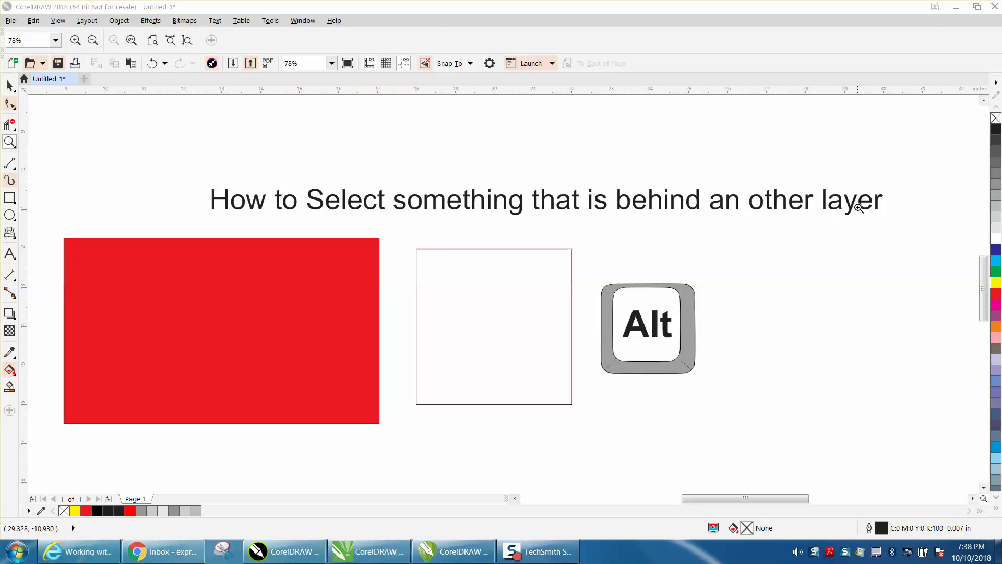
Step: Select the red rectangle, undo its move, and clear the selection
key(space)
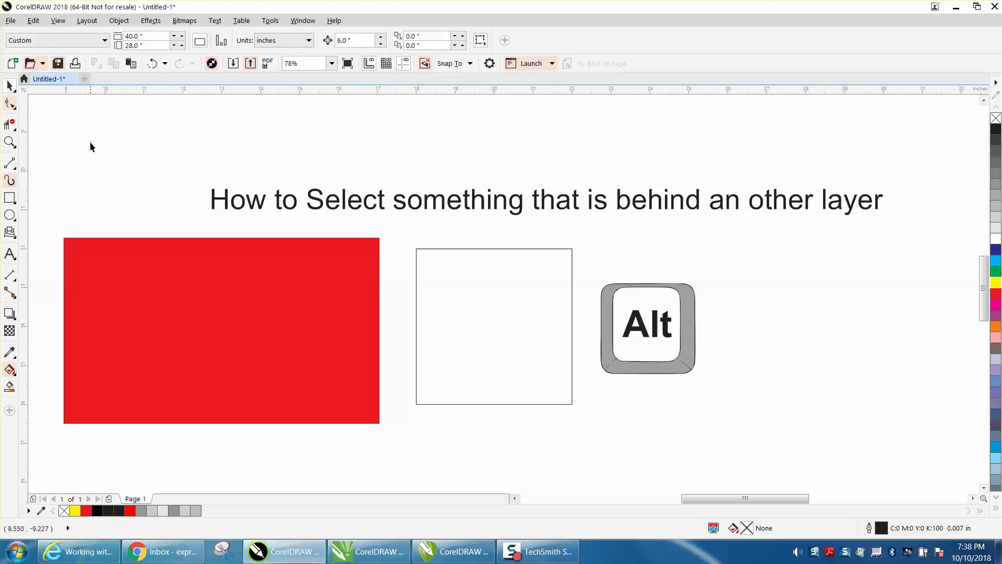
click(209, 321)
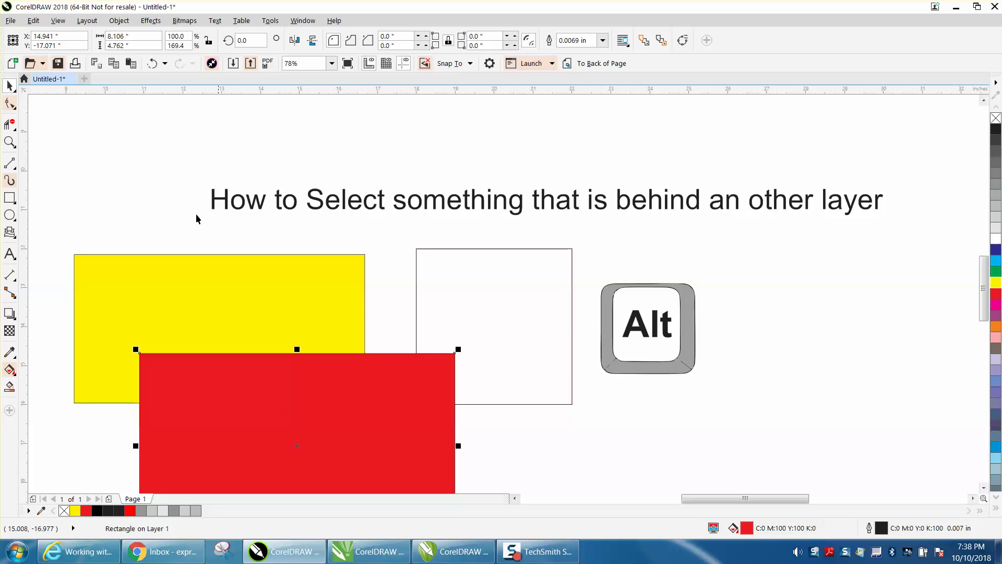
click(153, 64)
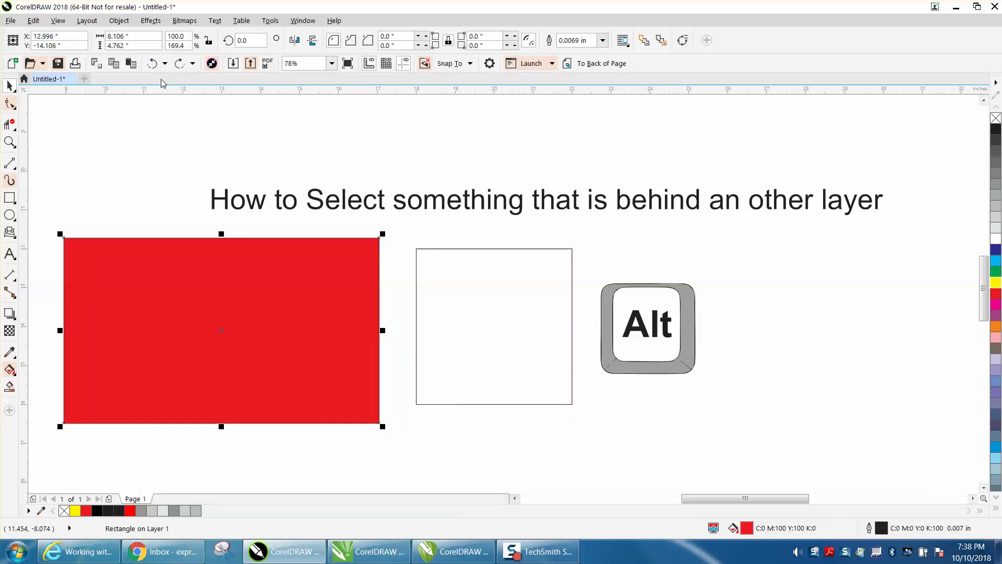
click(217, 134)
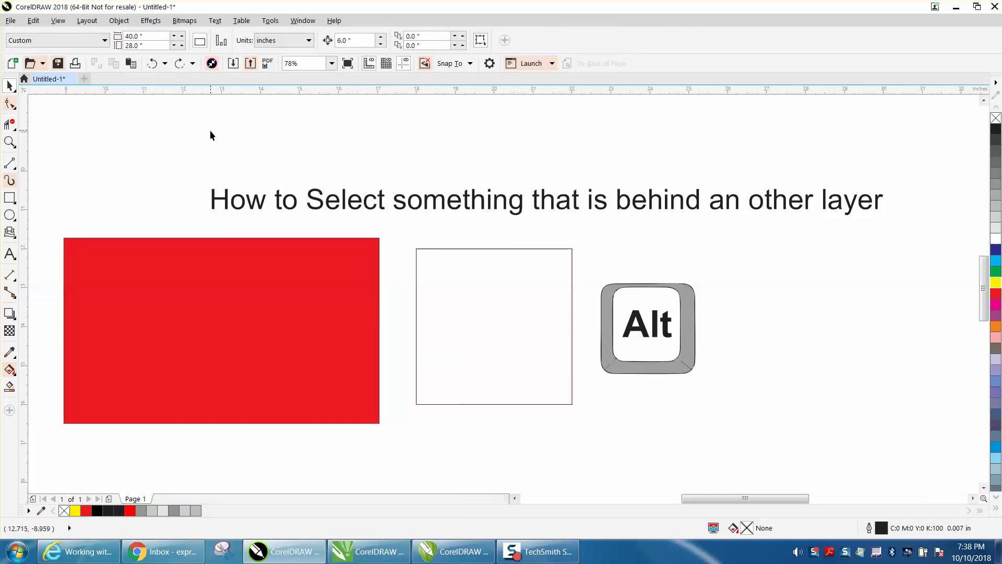
Step: Alt+click to reach the hidden yellow rectangle, drag it below the red one, and delete it
alt+click(219, 331)
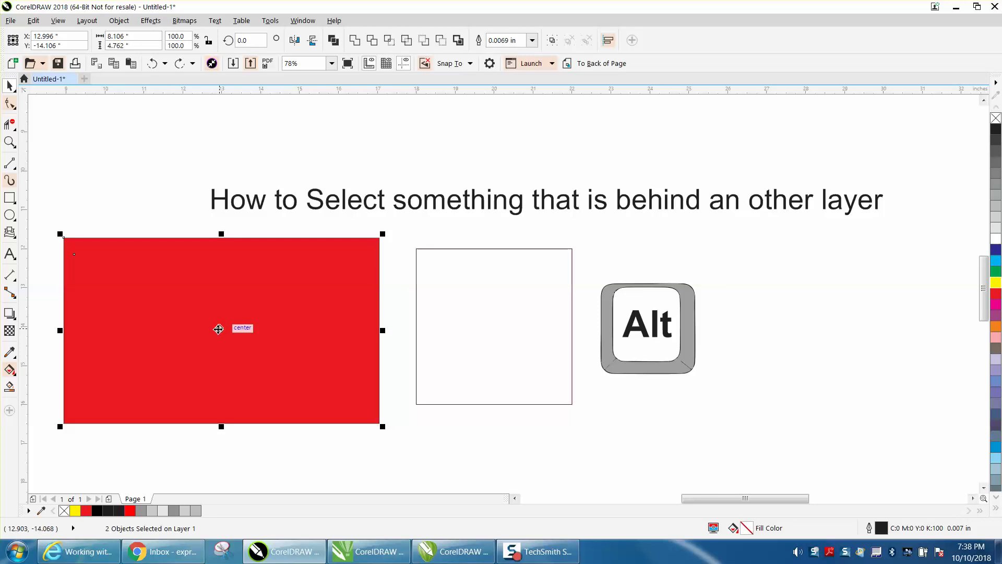
click(165, 202)
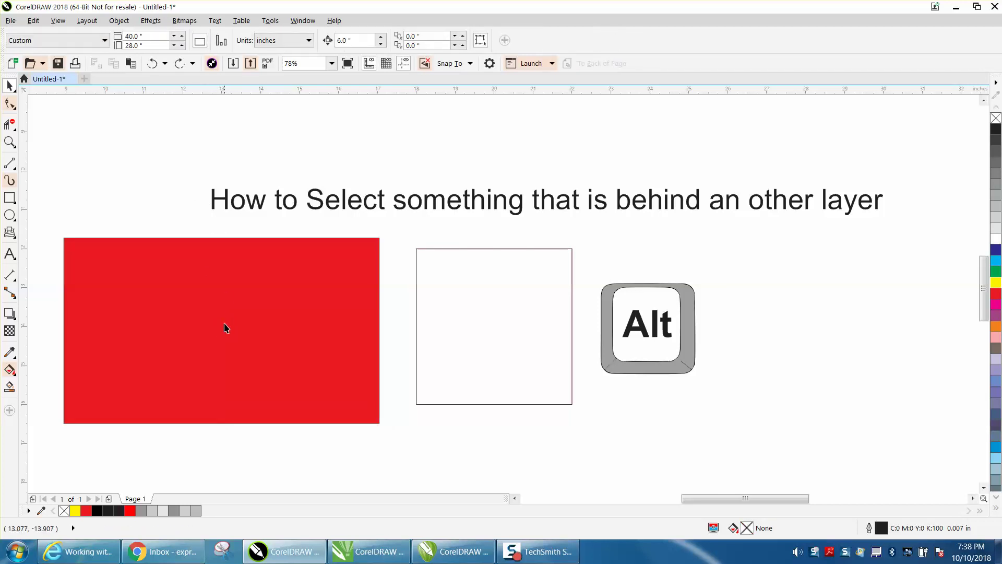
click(224, 328)
alt+click(291, 361)
drag(290, 362, 337, 367)
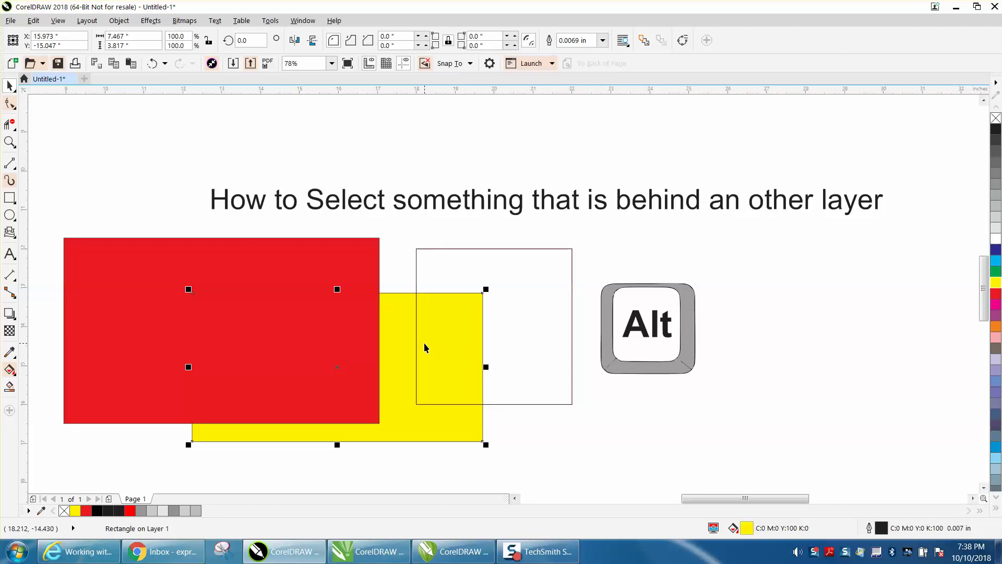
key(Delete)
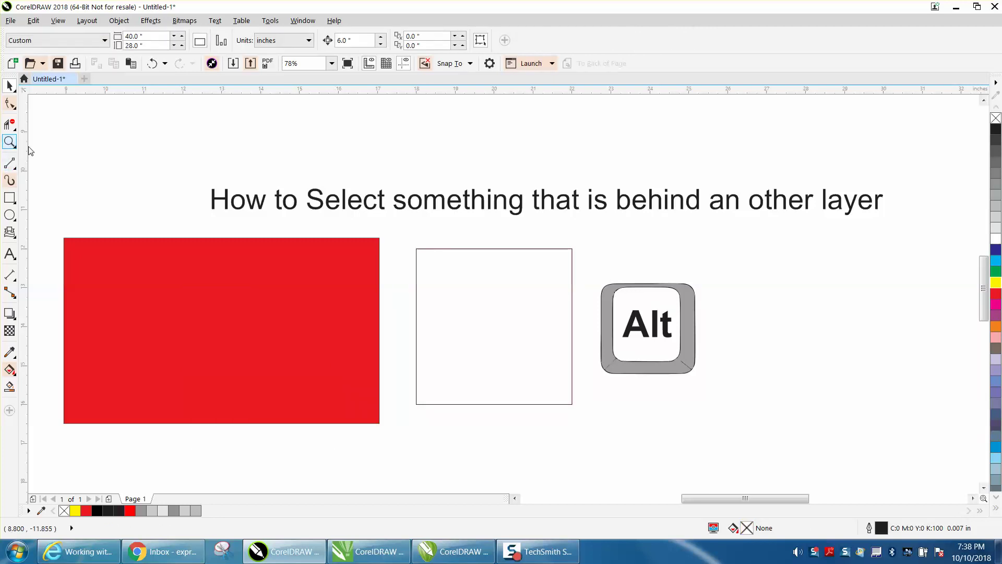
Step: Zoom in on the middle square's corner, then move the black square and undo the move
click(11, 143)
click(435, 265)
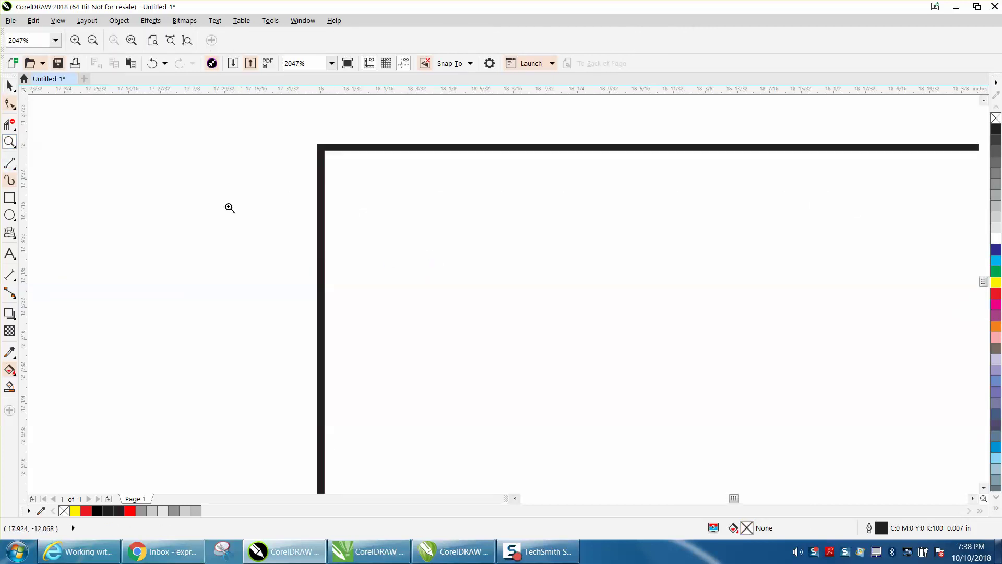
click(10, 85)
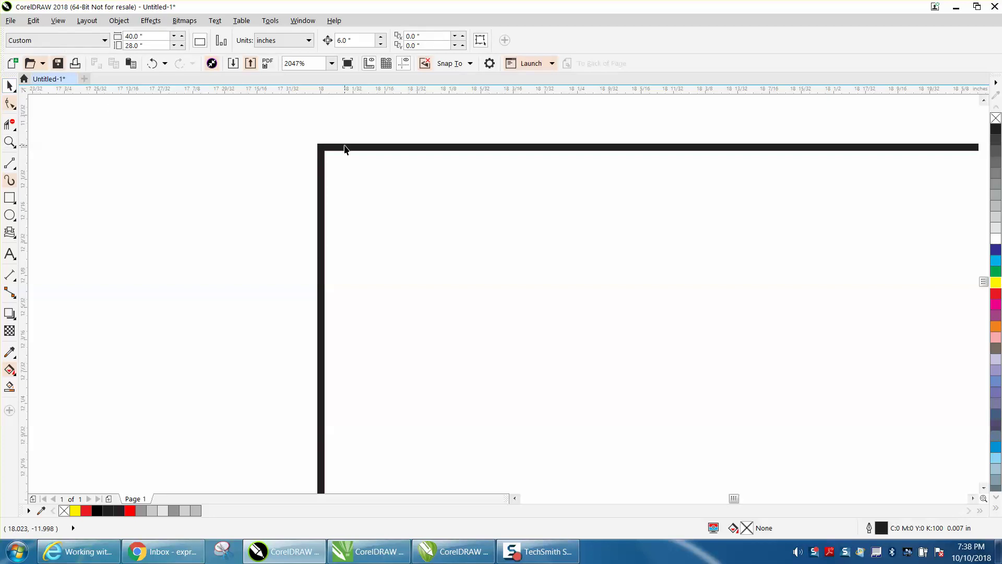
click(346, 148)
drag(345, 148, 413, 195)
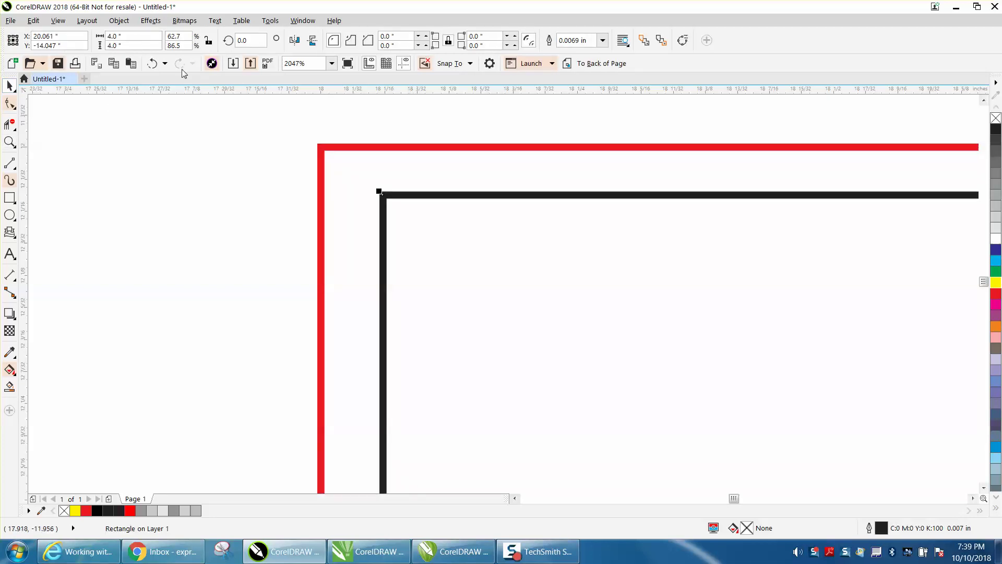
click(151, 63)
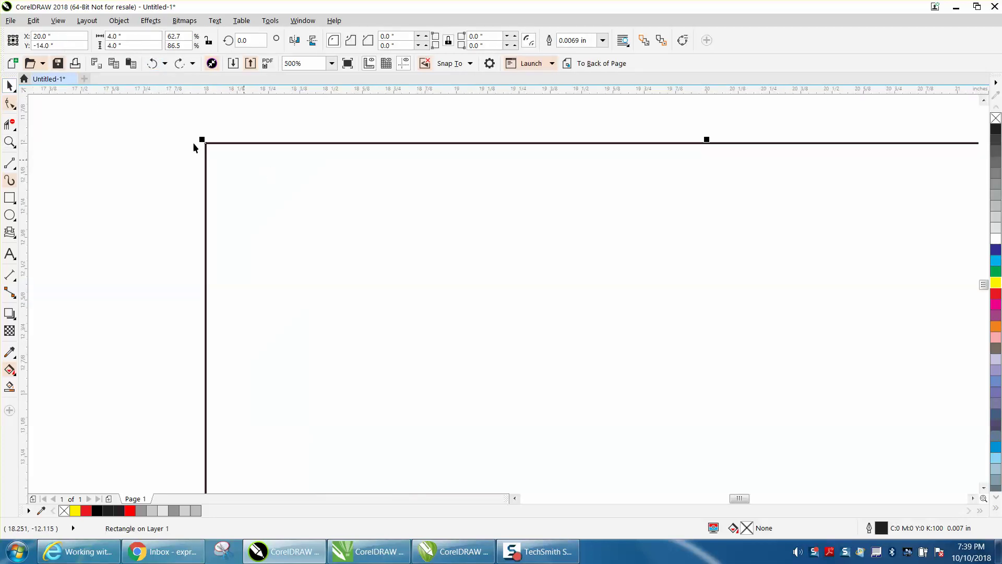
scroll(176, 150, down, 5)
click(258, 187)
Step: Move the black outlined square down-right, then undo the move and deselect it
click(279, 161)
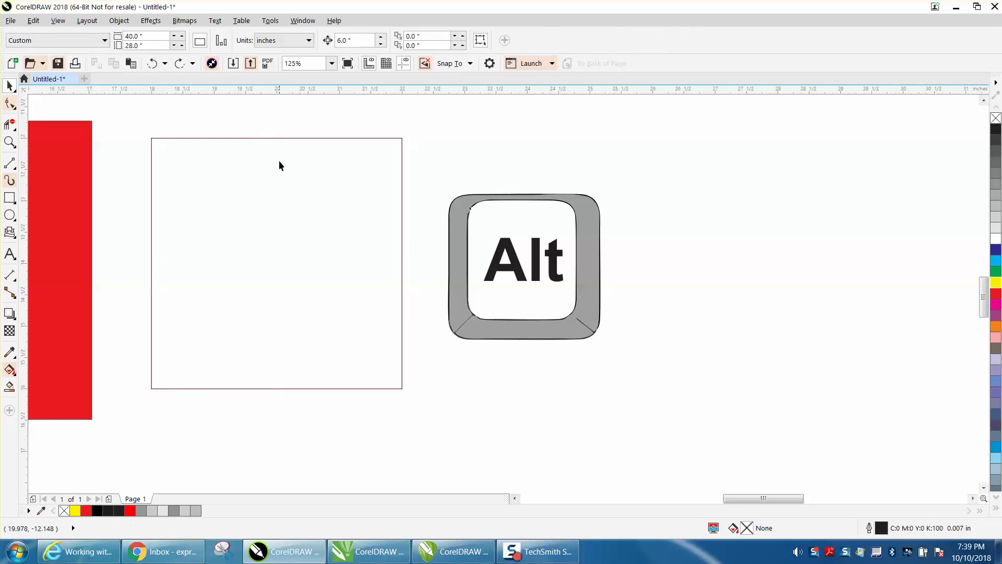
click(278, 181)
drag(278, 180, 291, 235)
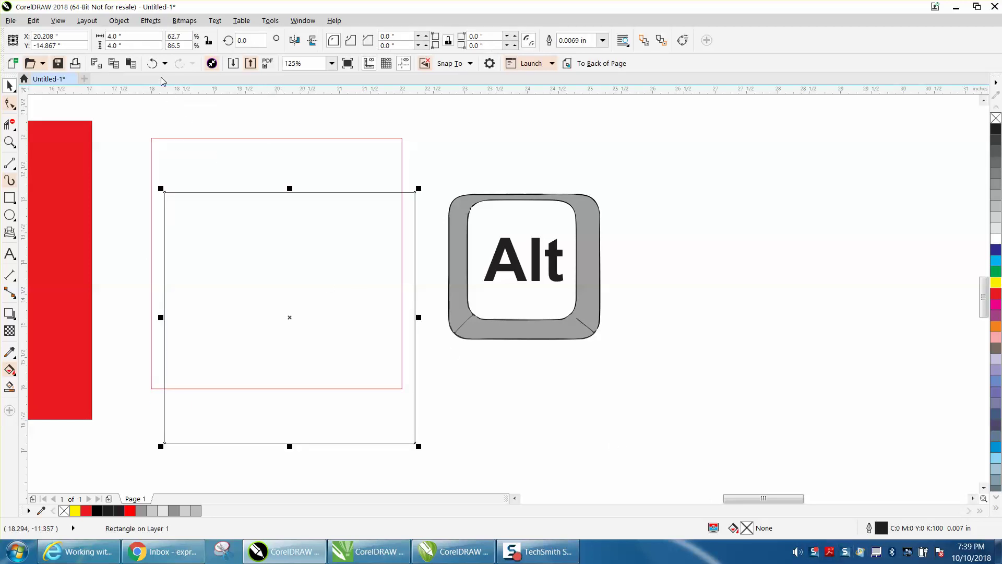
click(153, 63)
click(250, 117)
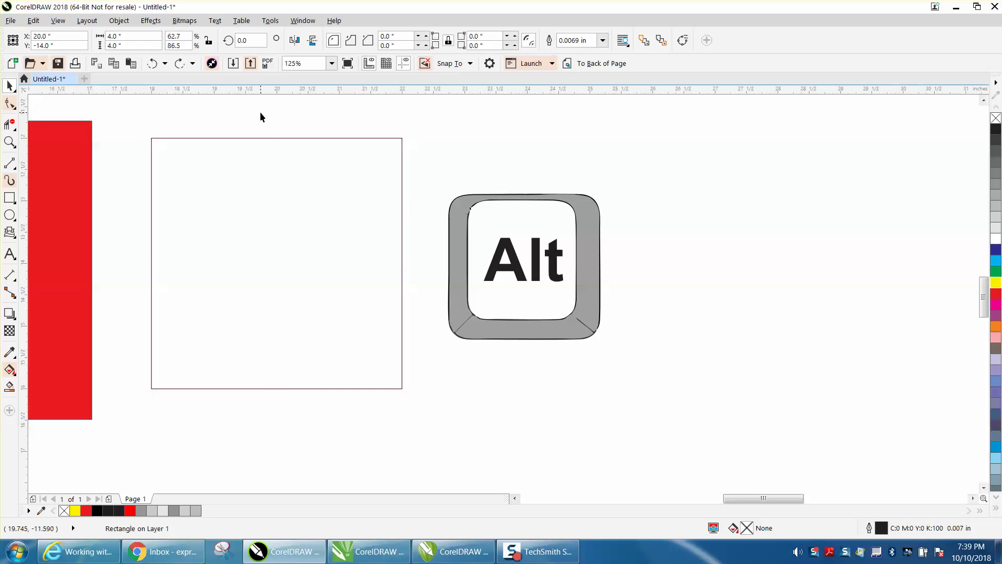
Step: Shift the hidden red square down-right of the black one, then zoom to all objects with F4
click(279, 209)
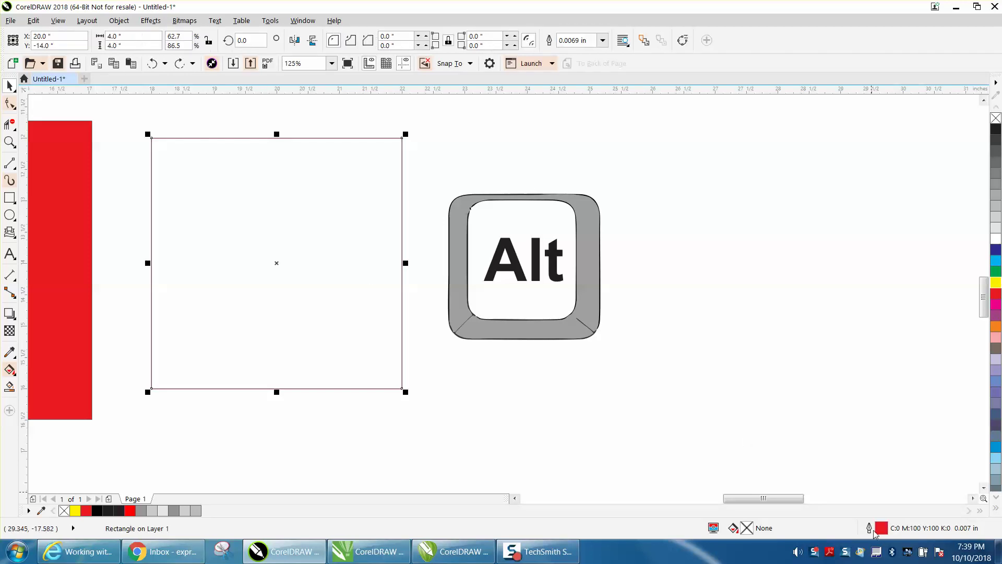
drag(278, 262, 304, 306)
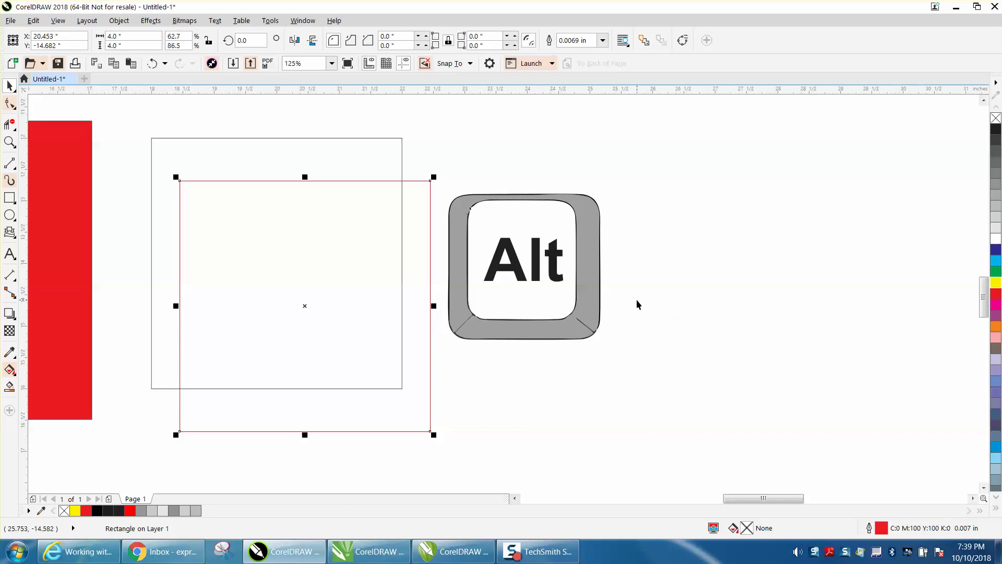
key(F4)
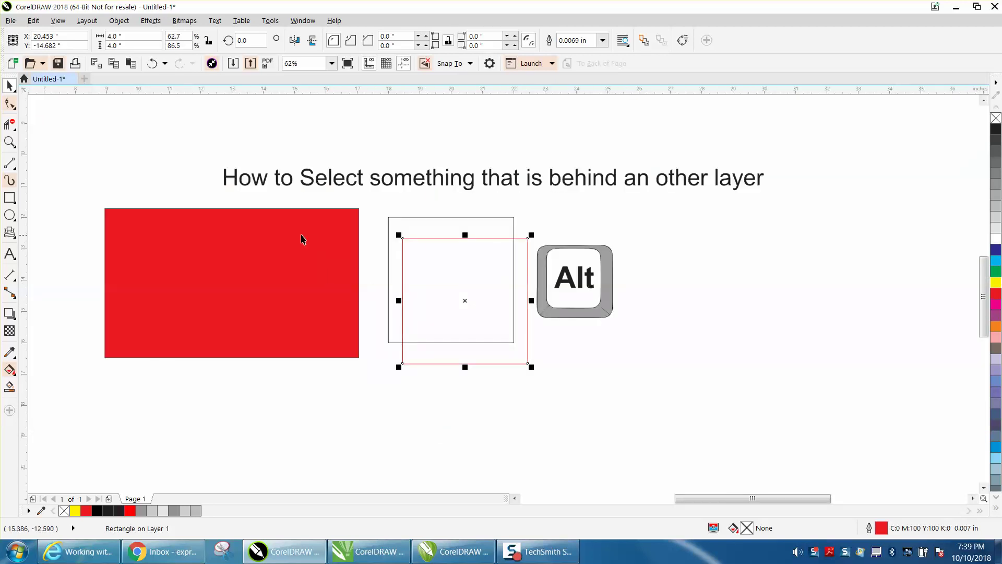